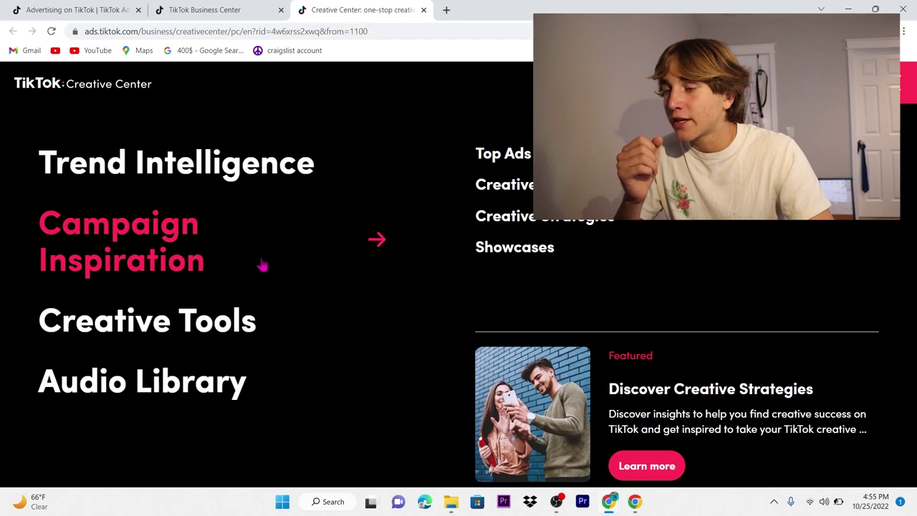
- Open Top Ads for United States ads from the last 7 days and open the Objective filter
left_click(507, 159)
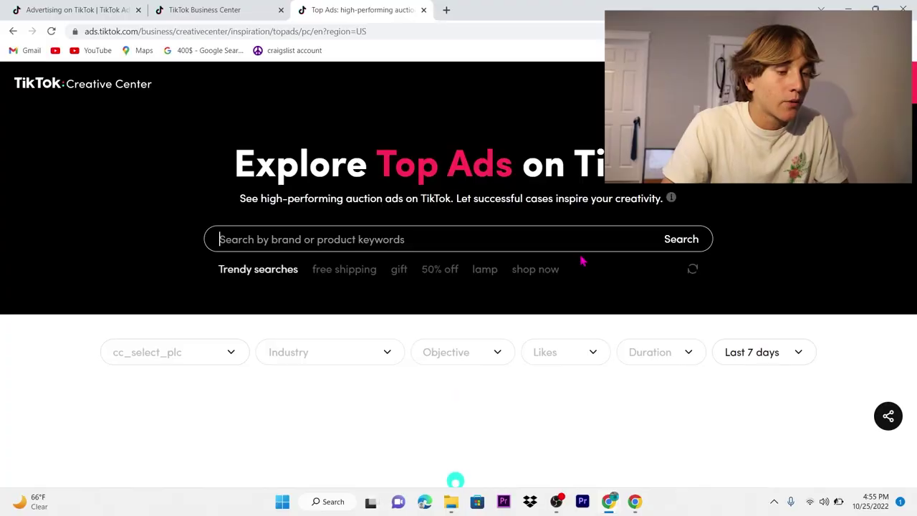
scroll(402, 347, "down", 2)
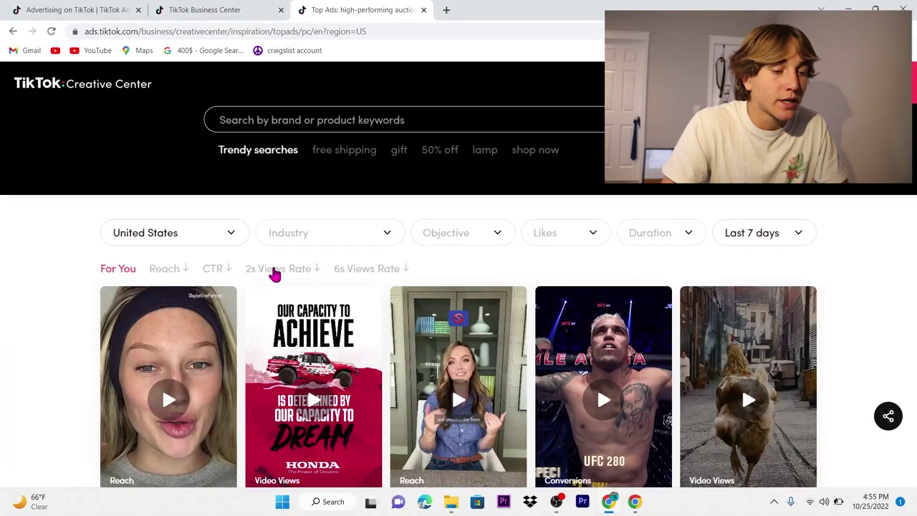
left_click(451, 232)
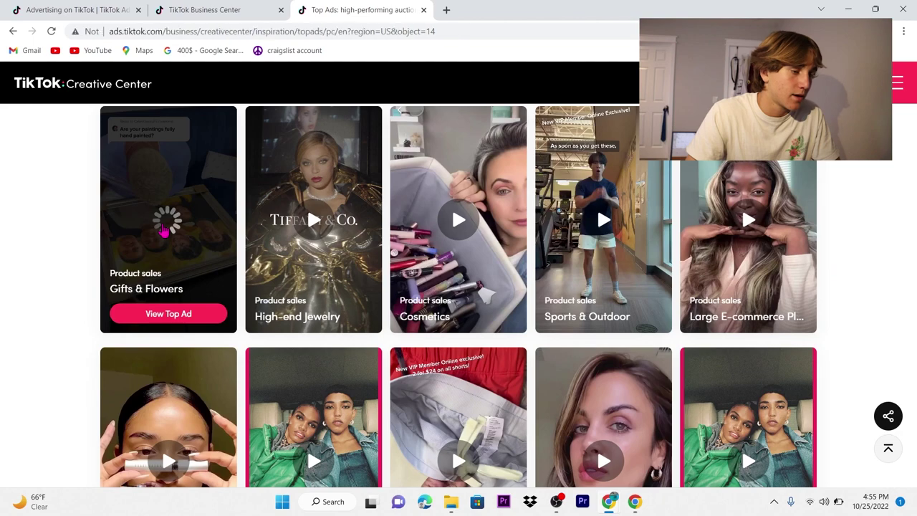
- Open the Gifts & Flowers product-sales ad with 179732 likes and view its CTR chart
left_click(164, 231)
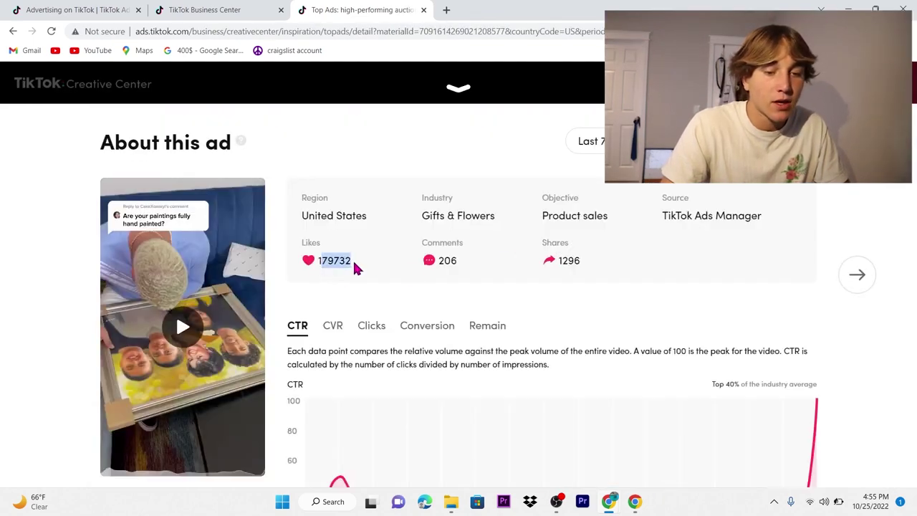
scroll(438, 281, "down", 3)
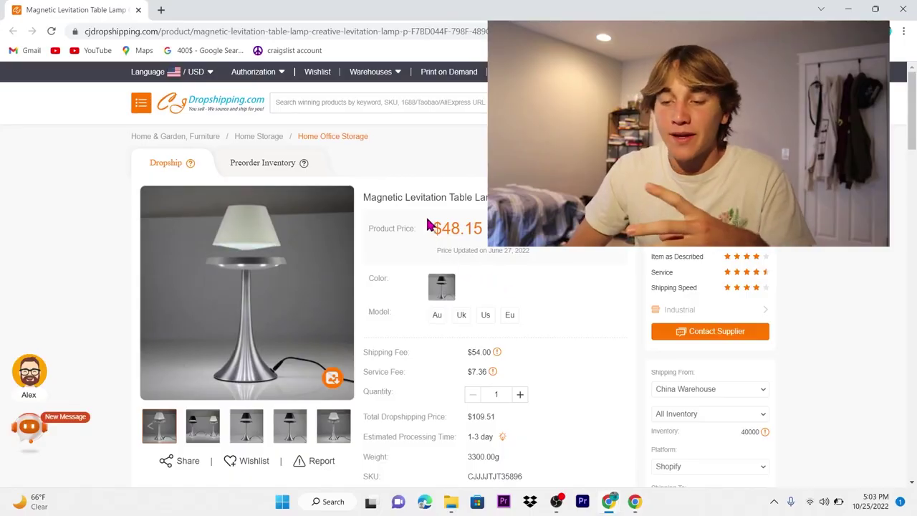
- Review the Magnetic Levitation Table Lamp listing's four Black variants at $48.15 each
scroll(634, 398, "down", 1)
scroll(638, 392, "down", 2)
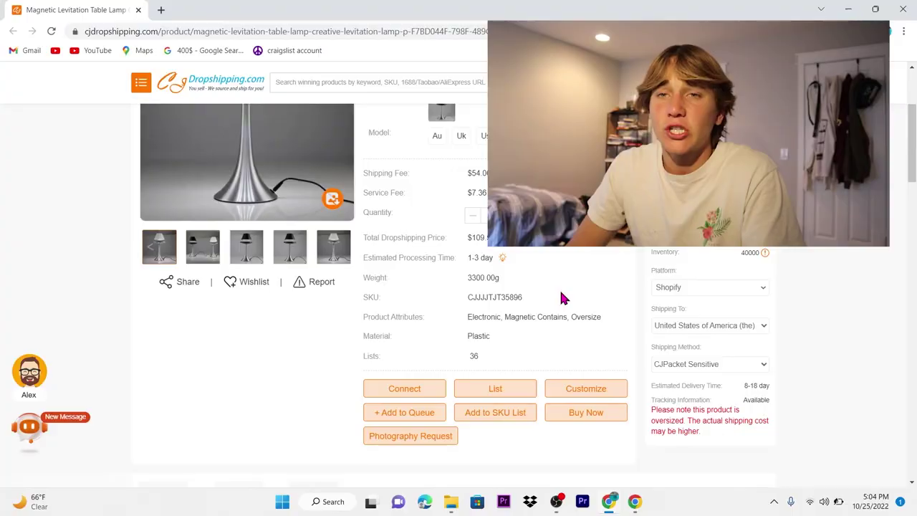
scroll(561, 299, "up", 2)
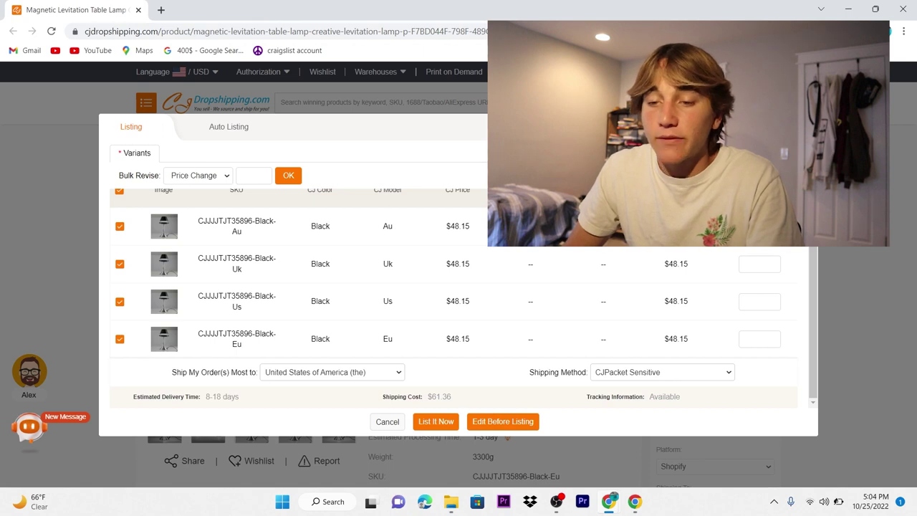
- Bulk-set every lamp variant's price to 129.95, then deselect all variants
scroll(196, 236, "up", 2)
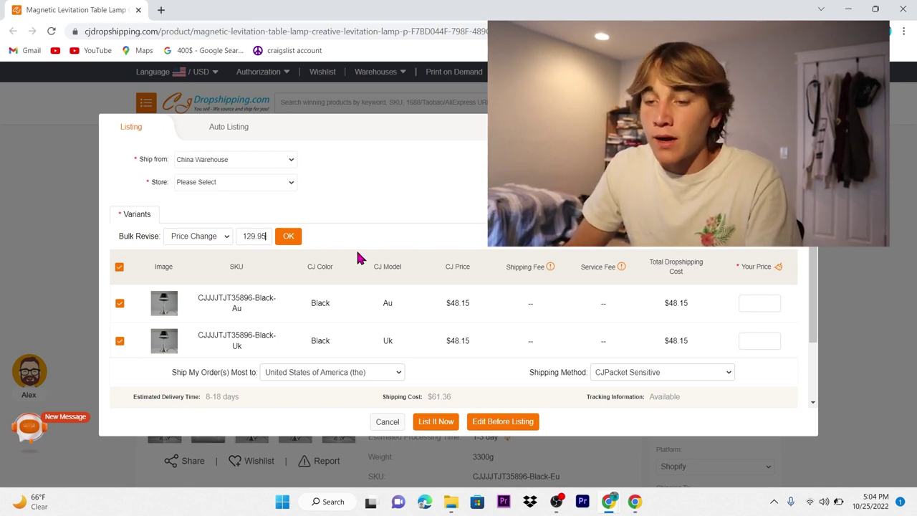
left_click(268, 242)
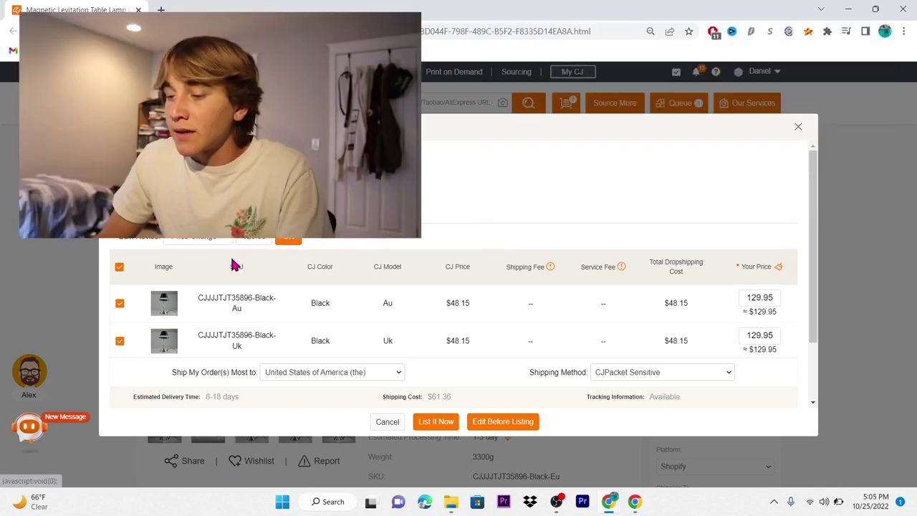
left_click(119, 269)
scroll(758, 294, "down", 2)
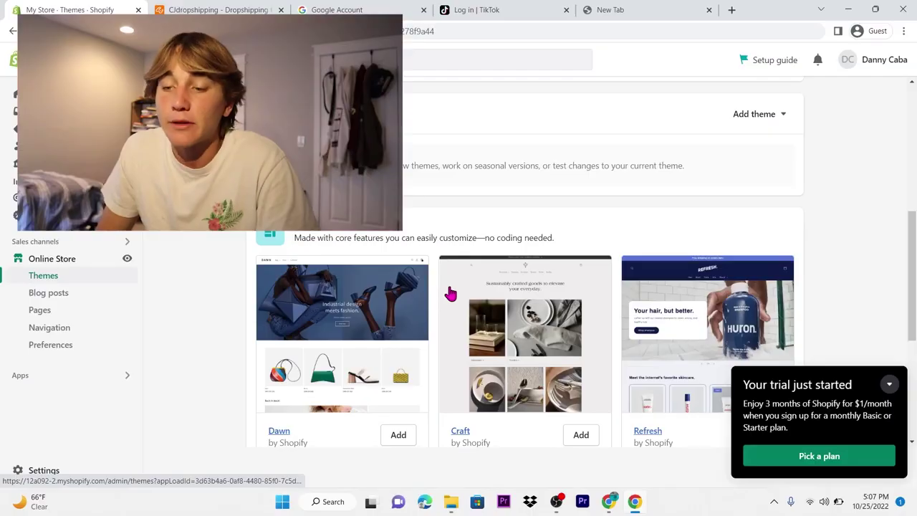
- Remove the Rich text and Collage sections from the Sense theme's home page
scroll(452, 293, "down", 1)
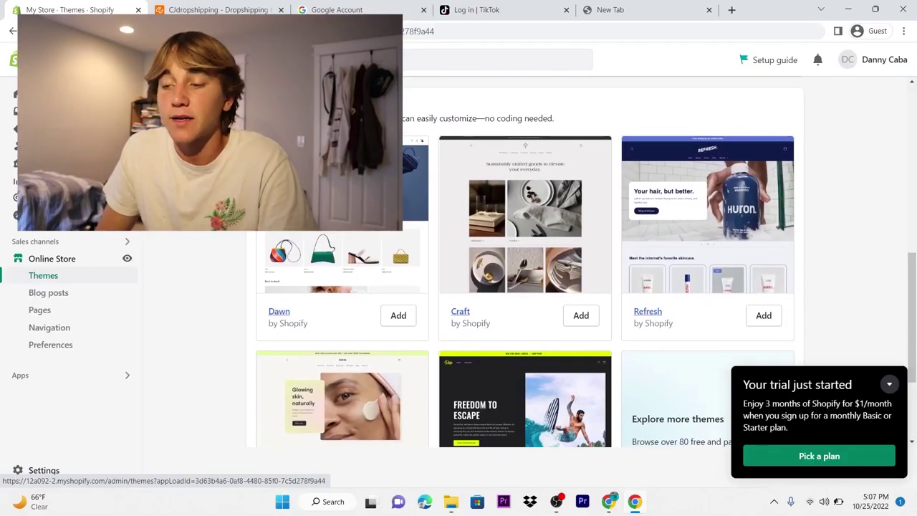
scroll(438, 215, "down", 2)
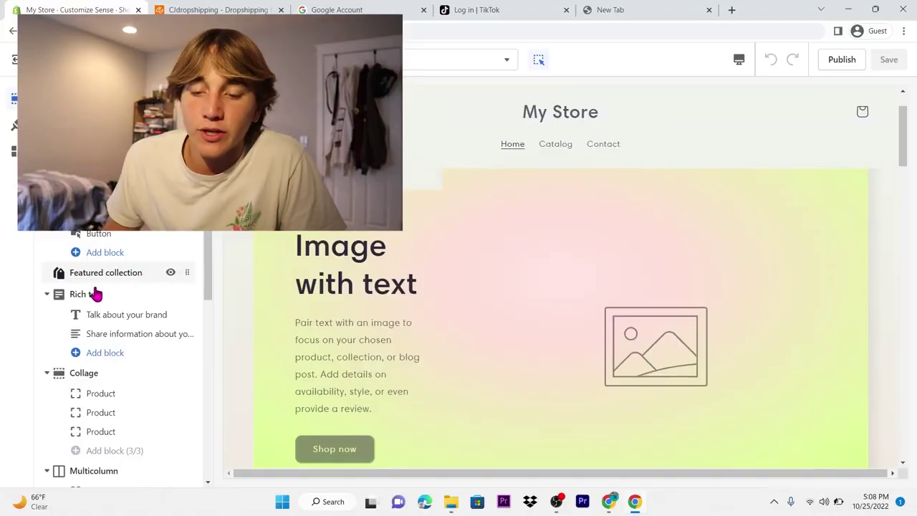
left_click(94, 293)
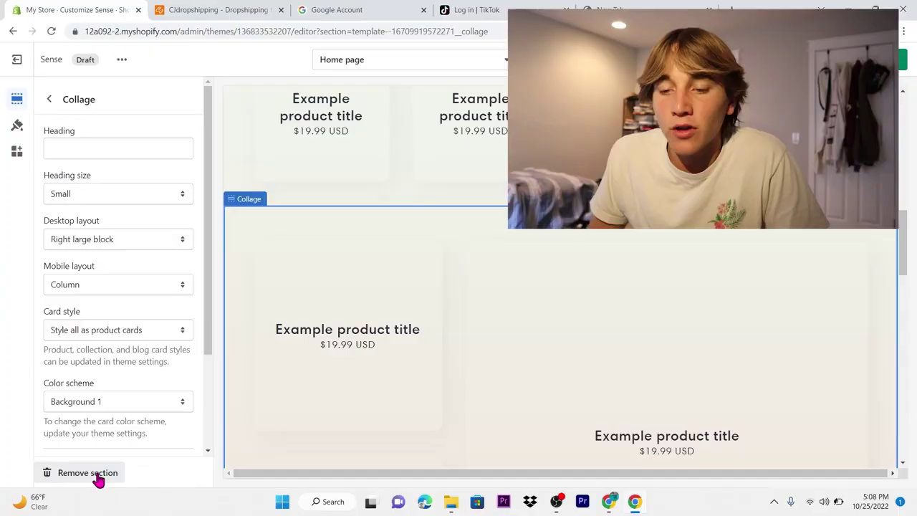
left_click(94, 477)
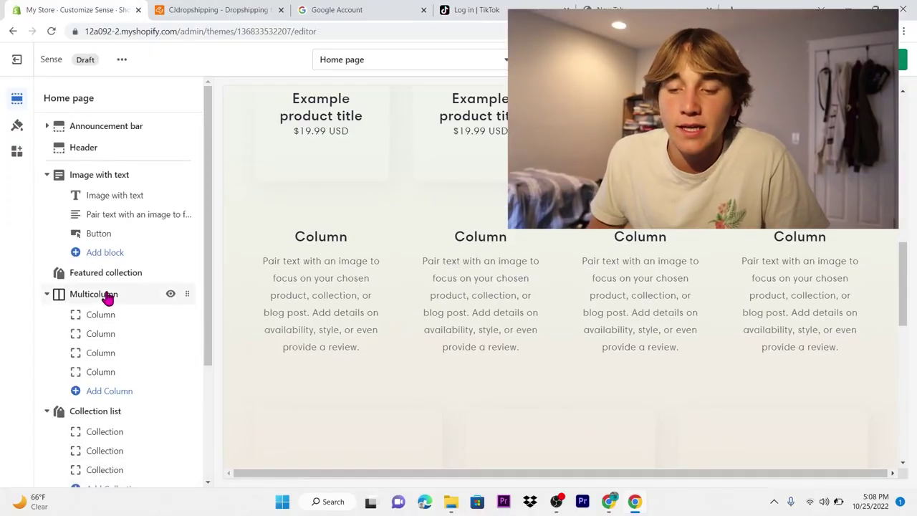
- Remove the home page's Multicolumn section and add a Featured product section
left_click(100, 479)
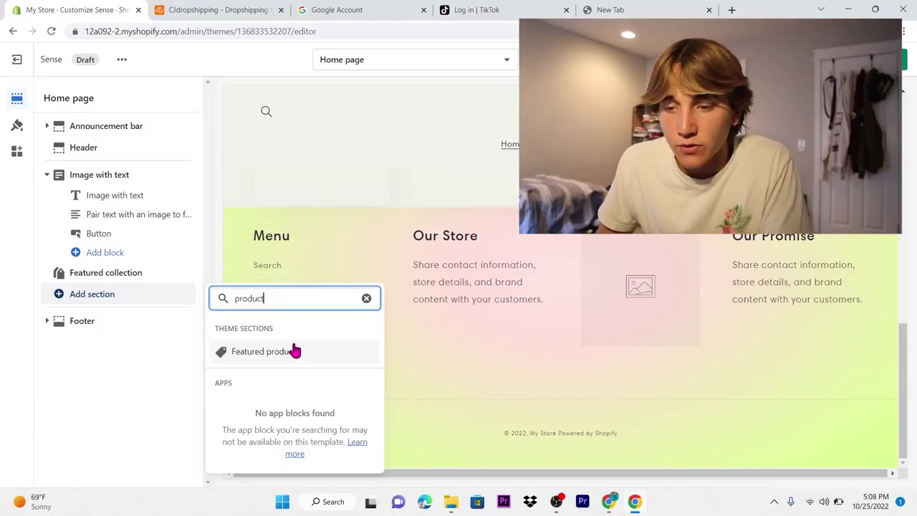
left_click(294, 350)
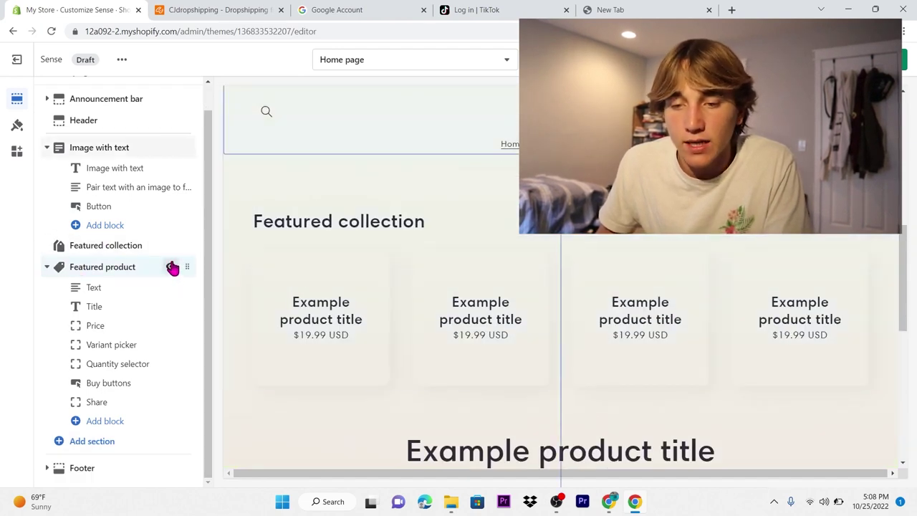
scroll(380, 256, "up", 5)
- Open the Default product template's Image with text section settings
scroll(380, 249, "down", 2)
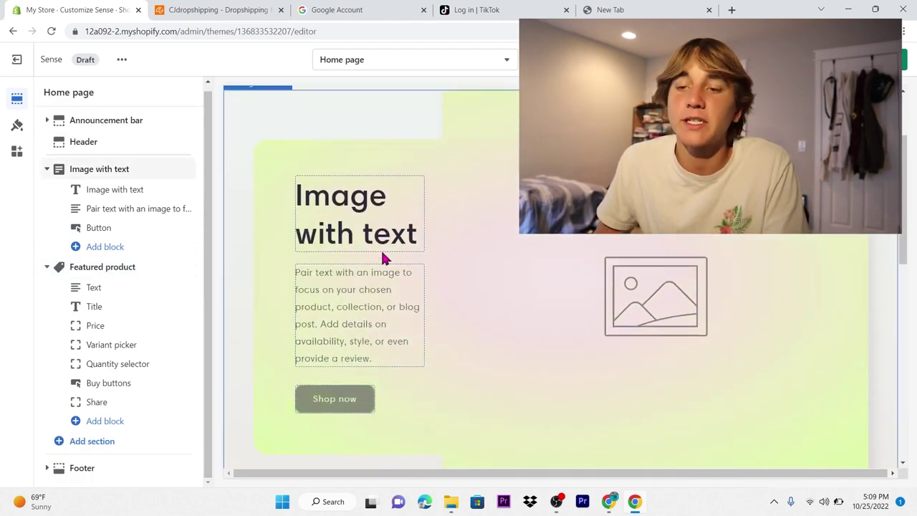
left_click(102, 189)
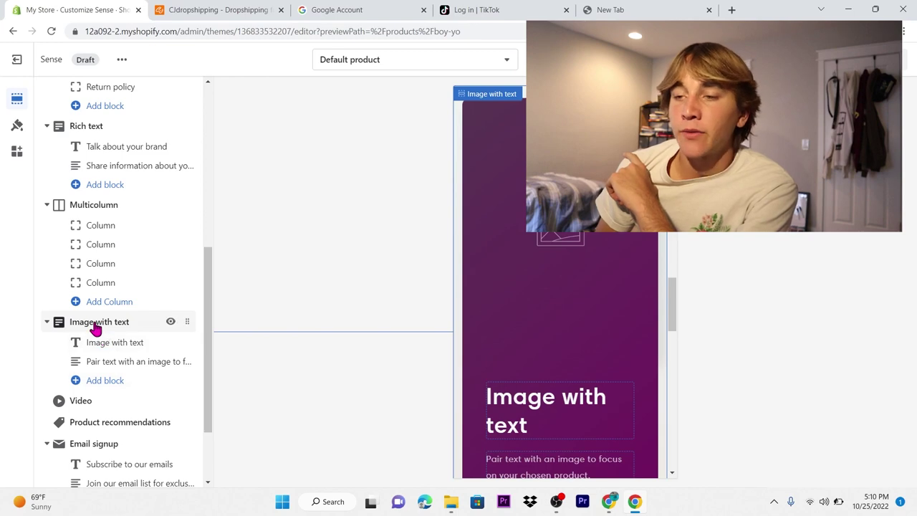
left_click(96, 328)
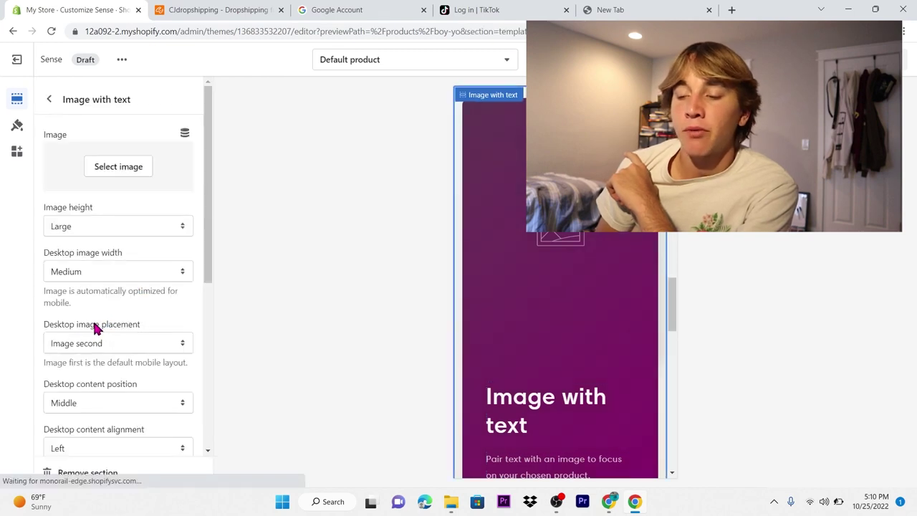
- Delete the Image with text and Multicolumn sections from the Default product template
left_click(75, 472)
scroll(613, 256, "up", 5)
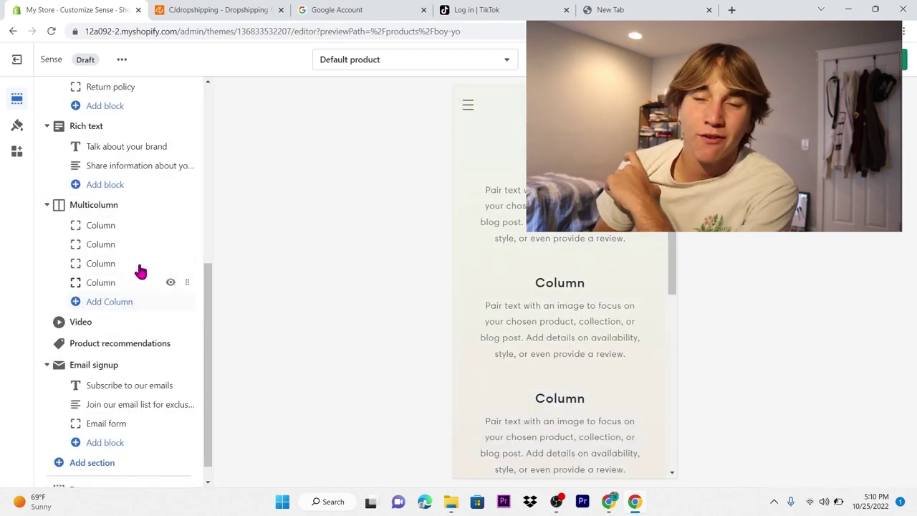
left_click(103, 207)
left_click(79, 473)
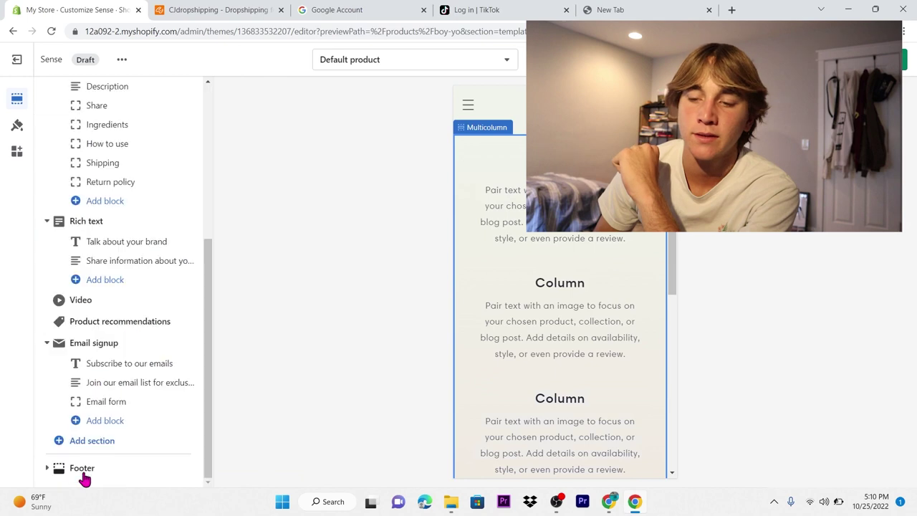
scroll(534, 363, "up", 10)
scroll(537, 372, "down", 3)
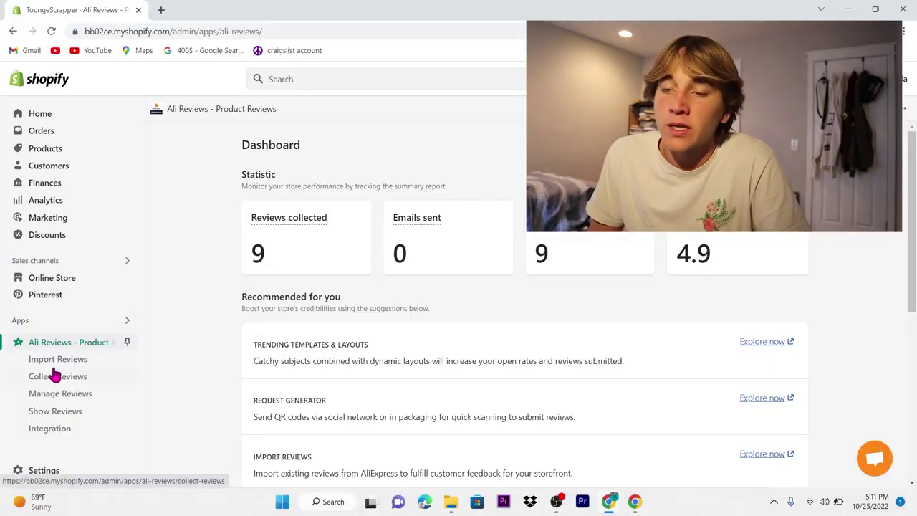
- Start an Ali Reviews import for the stainless steel tongue scraper and open its AliExpress listing
left_click(56, 360)
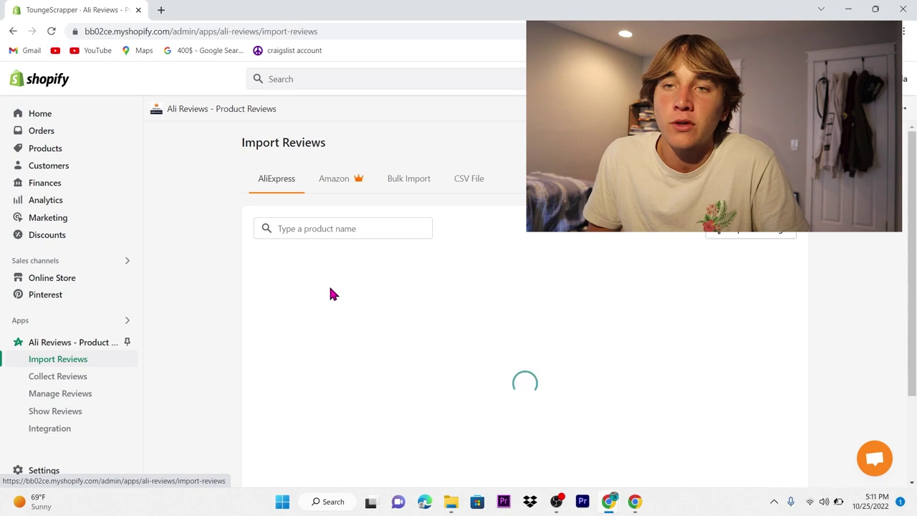
left_click(329, 296)
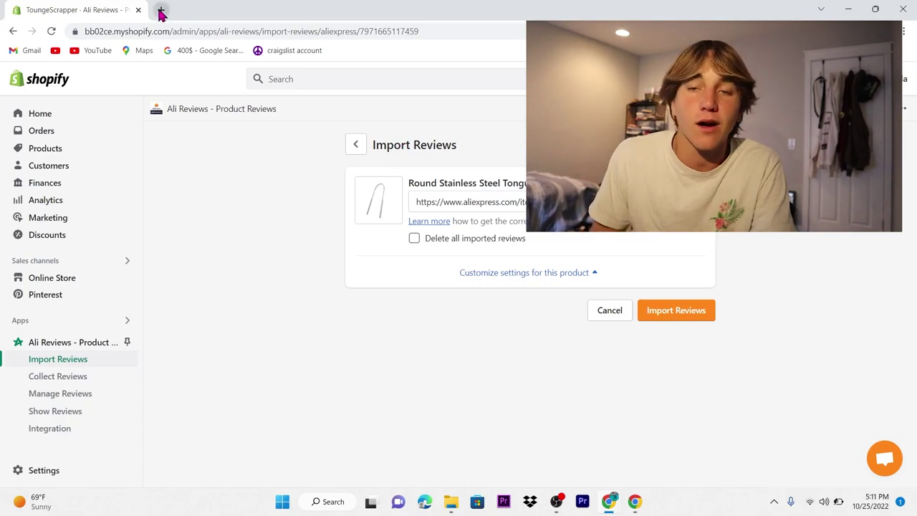
left_click(162, 12)
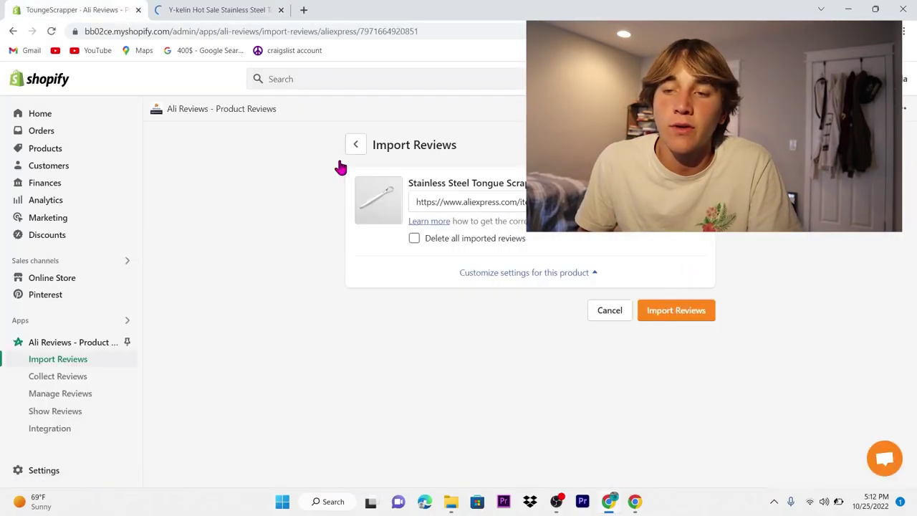
left_click(204, 9)
left_click(212, 31)
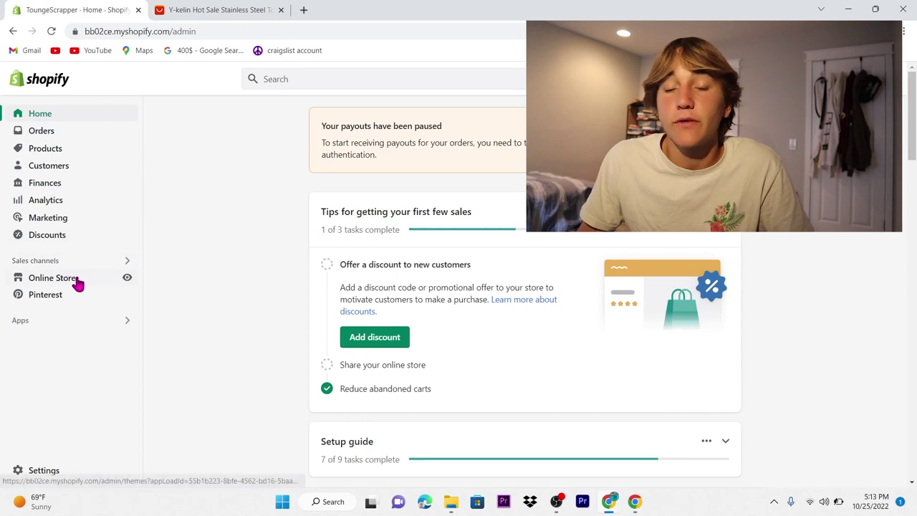
- Open Online Store > Themes, then switch to the AliExpress Y-Kelin tongue scraper tab
left_click(72, 281)
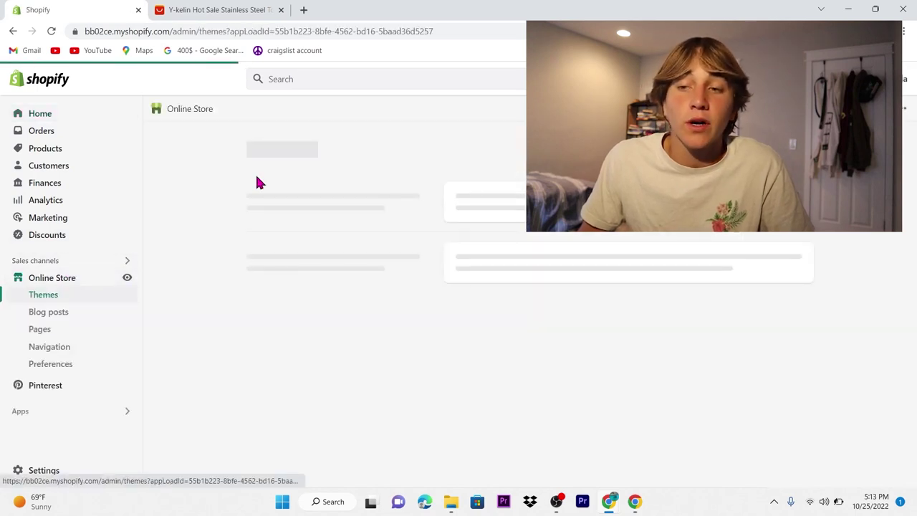
left_click(218, 11)
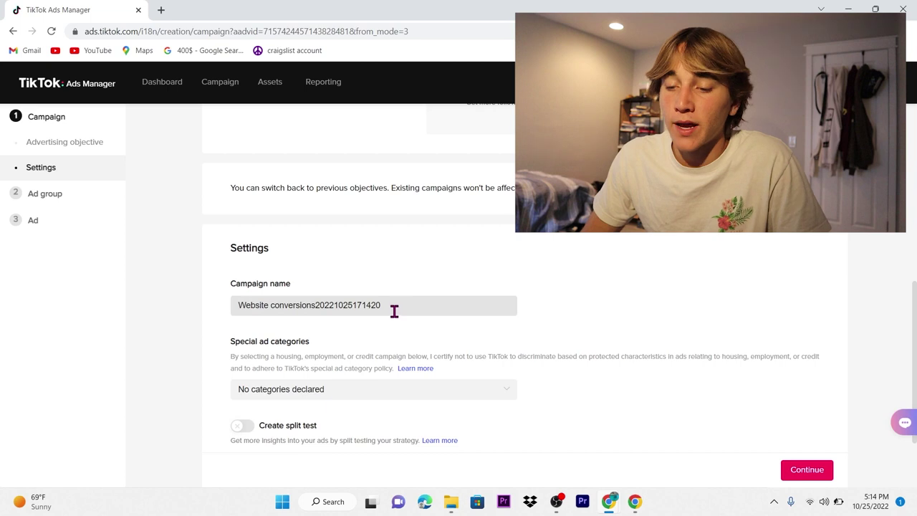
- Turn on campaign budget optimization for the Website conversions campaign
left_click(552, 311)
scroll(553, 311, "down", 2)
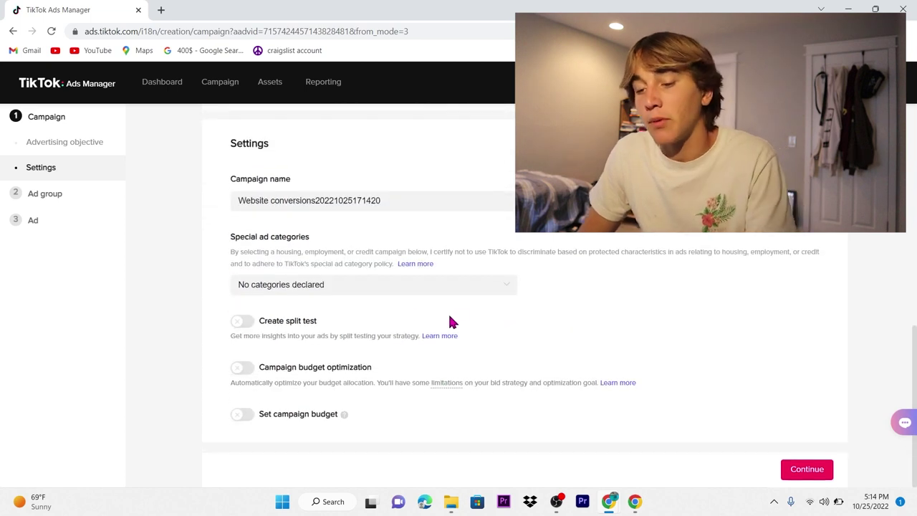
left_click(238, 372)
scroll(301, 397, "down", 1)
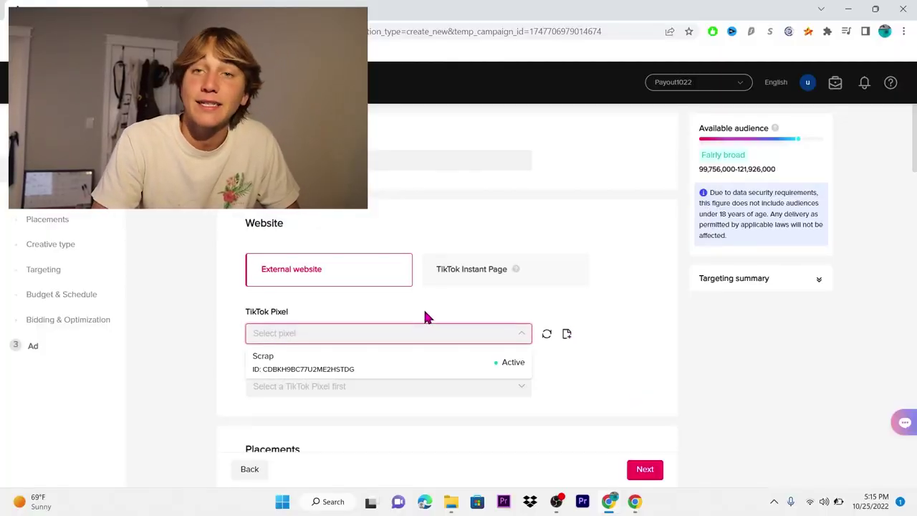
- Track the ad group with the Scrap pixel and limit placement to TikTok, dropping News feed and Pangle
scroll(378, 356, "down", 1)
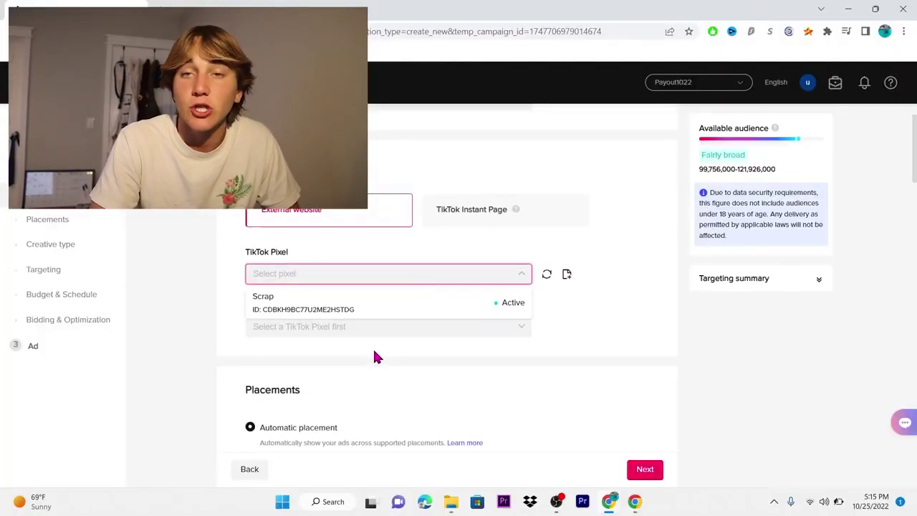
left_click(344, 319)
scroll(541, 260, "down", 2)
scroll(498, 311, "down", 1)
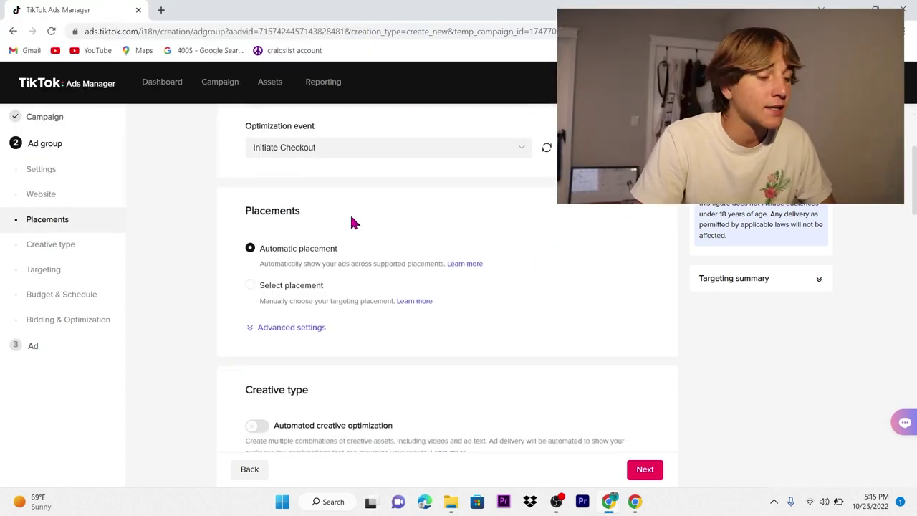
left_click(264, 378)
left_click(264, 417)
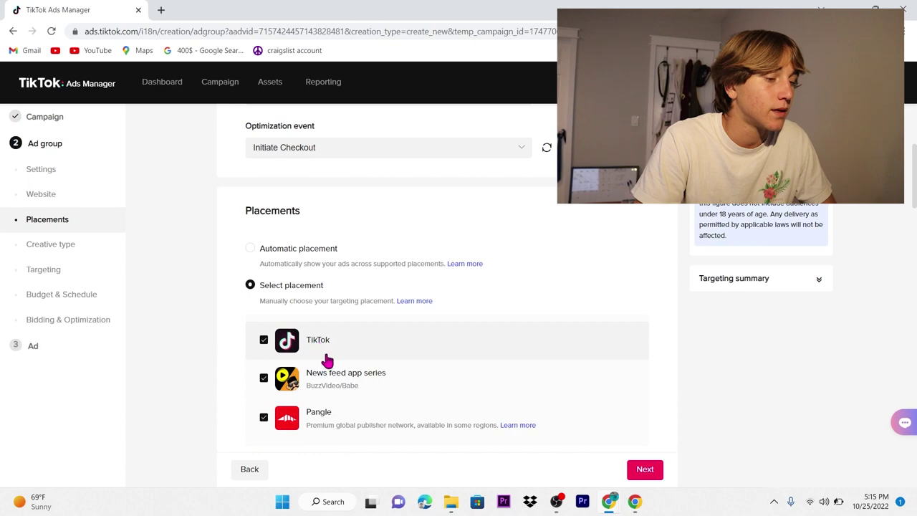
scroll(322, 323, "down", 3)
left_click(322, 294)
- Target ages 18-24 and set dayparting to 07:00–24:00 every day
scroll(343, 318, "down", 1)
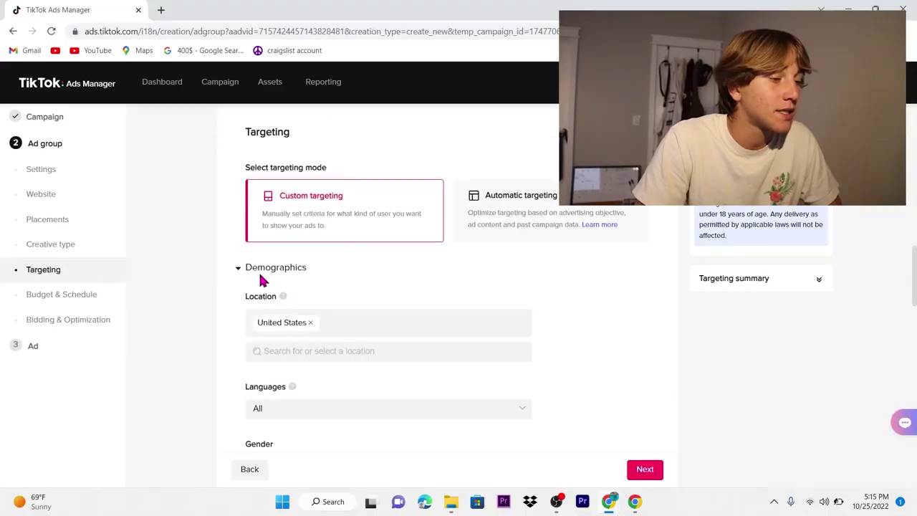
scroll(333, 247, "down", 1)
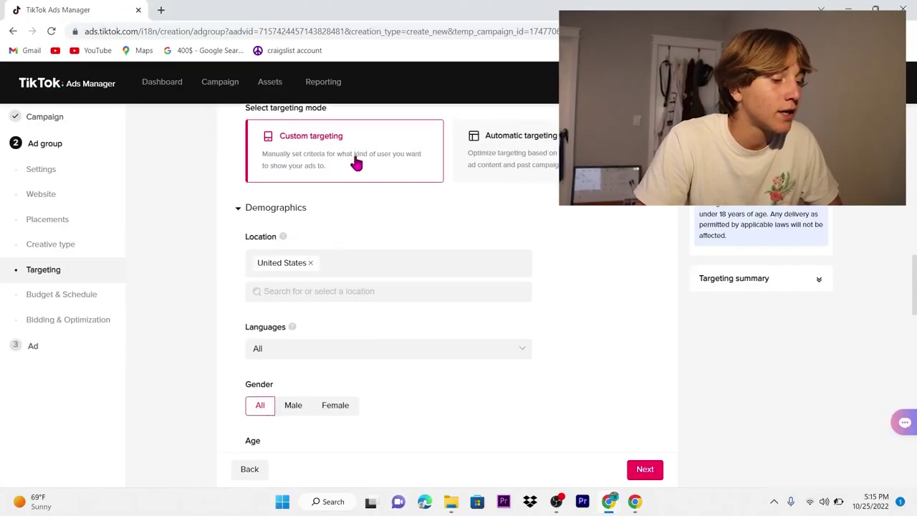
scroll(359, 215, "down", 1)
scroll(313, 369, "down", 2)
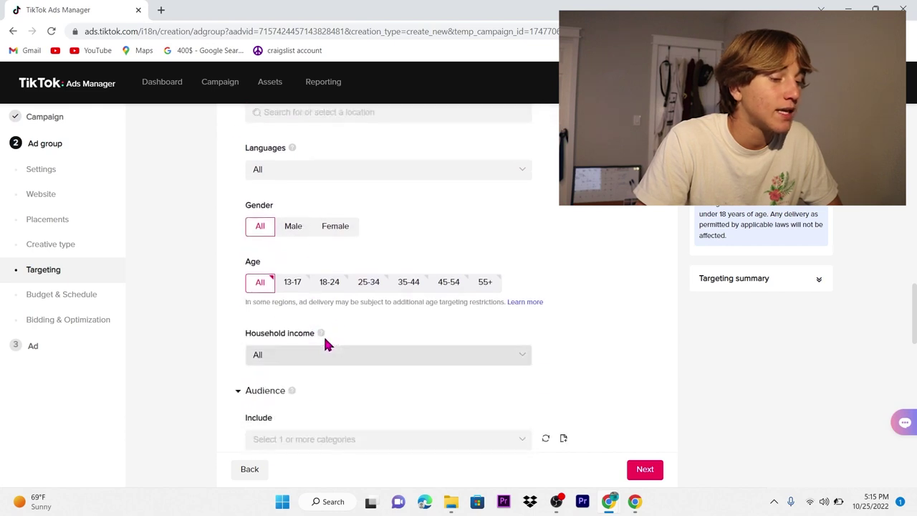
left_click(328, 282)
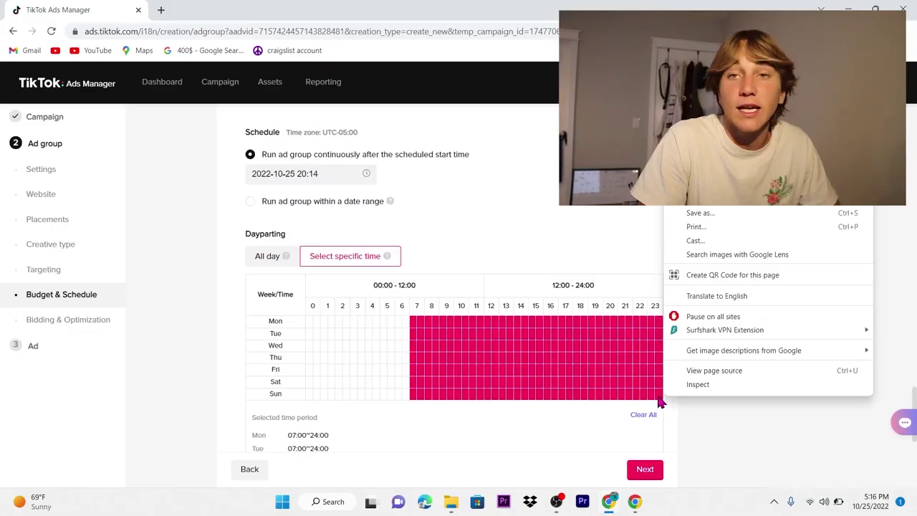
left_click(708, 428)
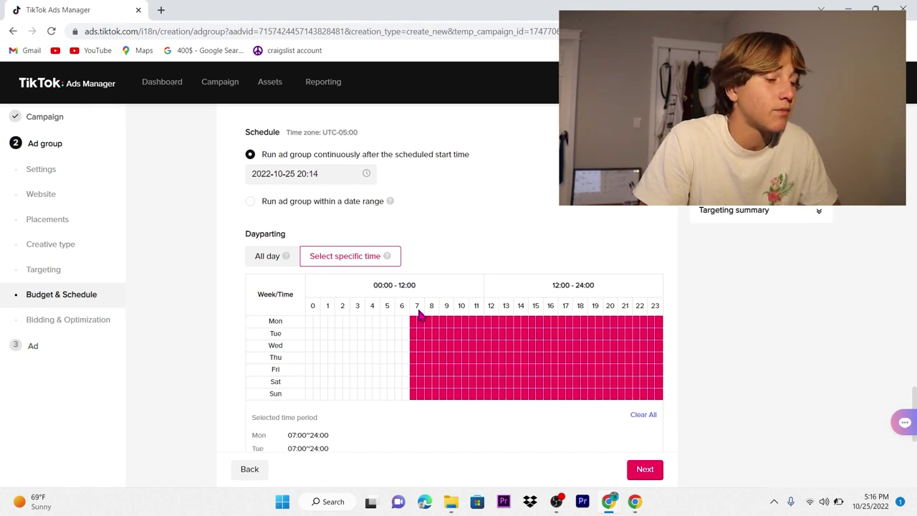
scroll(685, 354, "down", 5)
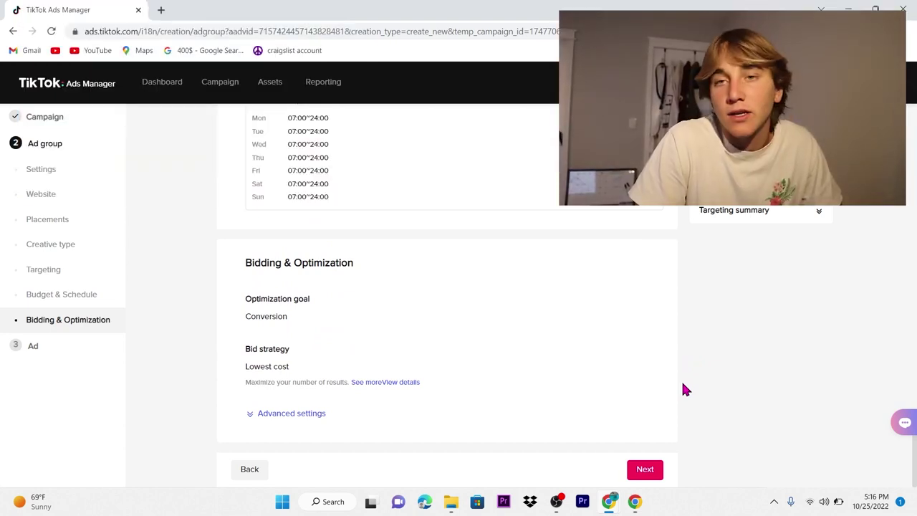
scroll(674, 381, "up", 3)
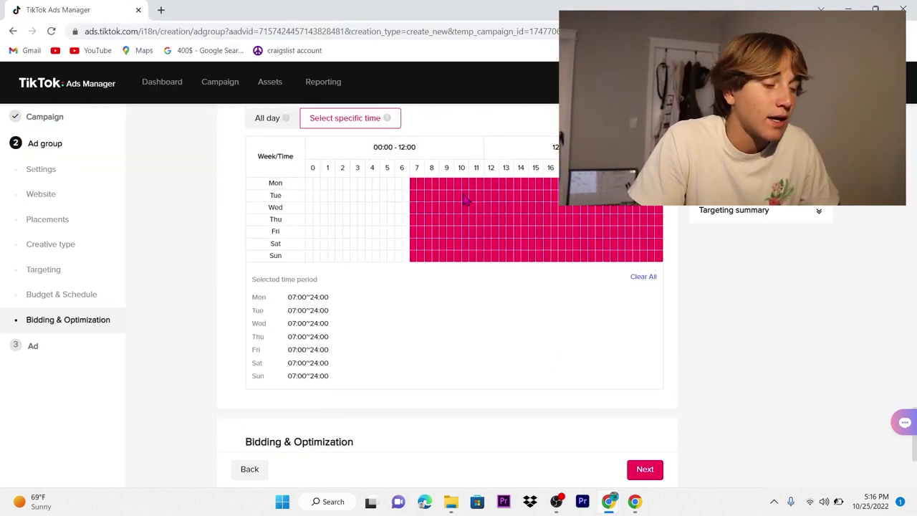
scroll(327, 400, "down", 3)
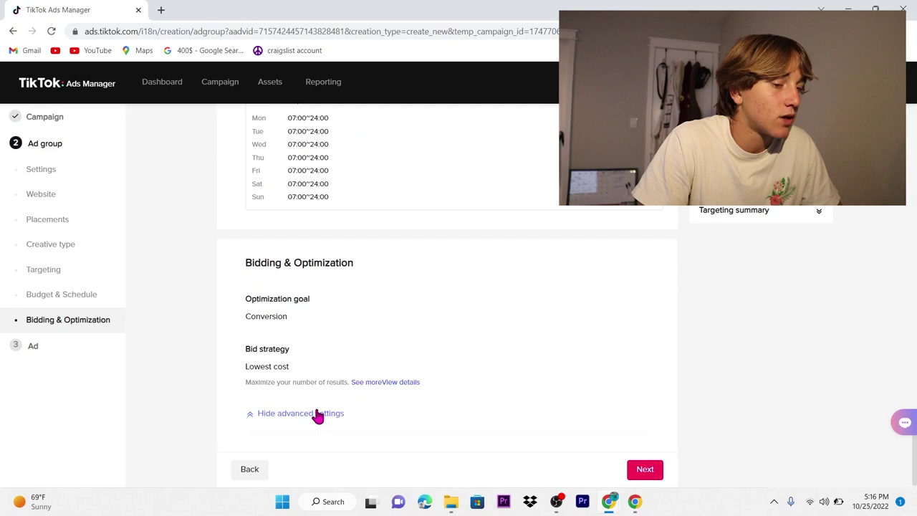
scroll(351, 401, "down", 1)
scroll(297, 268, "up", 3)
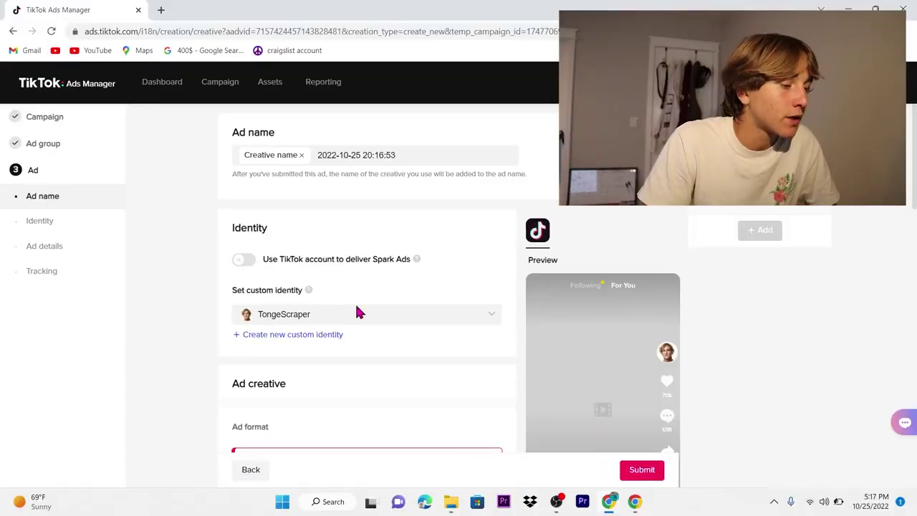
- Use the TongeScraper custom identity and the 20-second Snaptik.app video as the ad creative
scroll(359, 313, "down", 1)
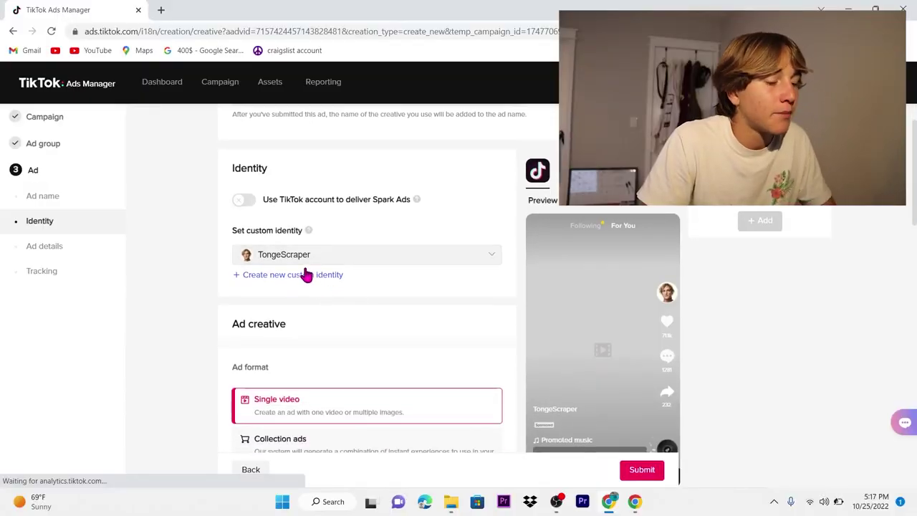
left_click(306, 275)
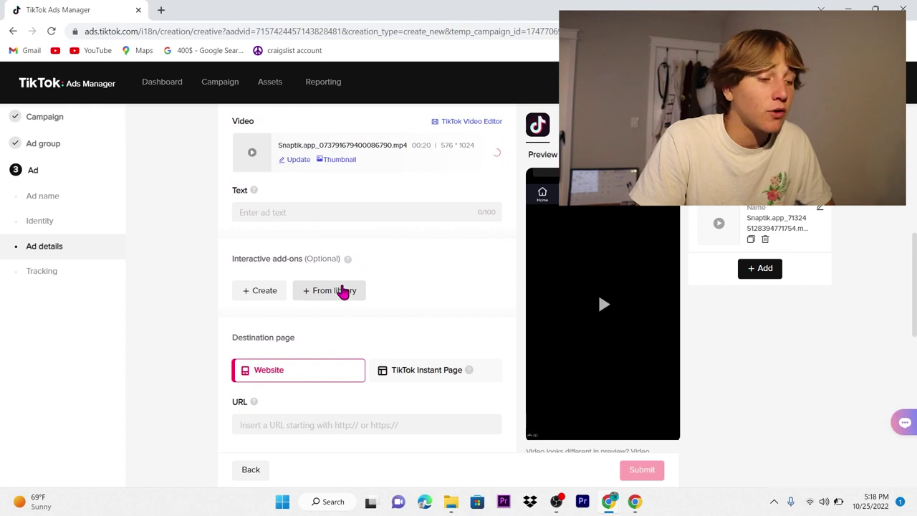
scroll(343, 291, "up", 3)
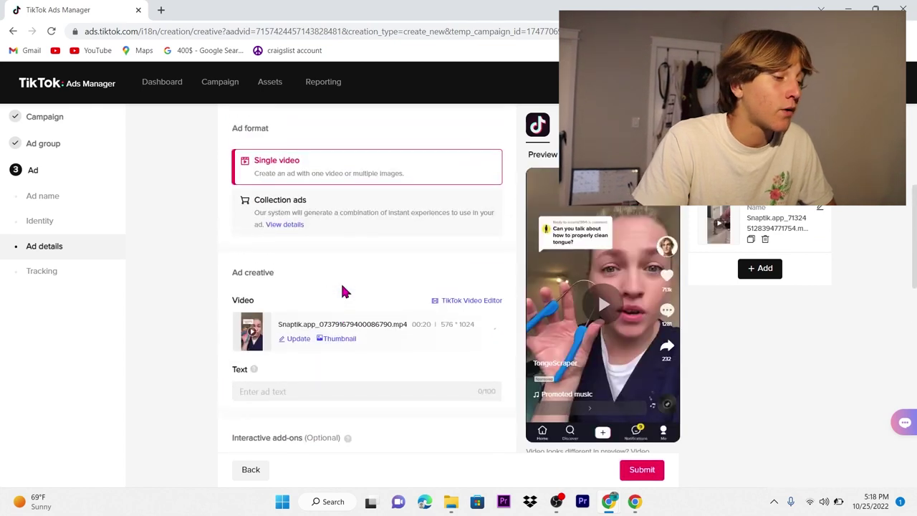
scroll(298, 261, "down", 2)
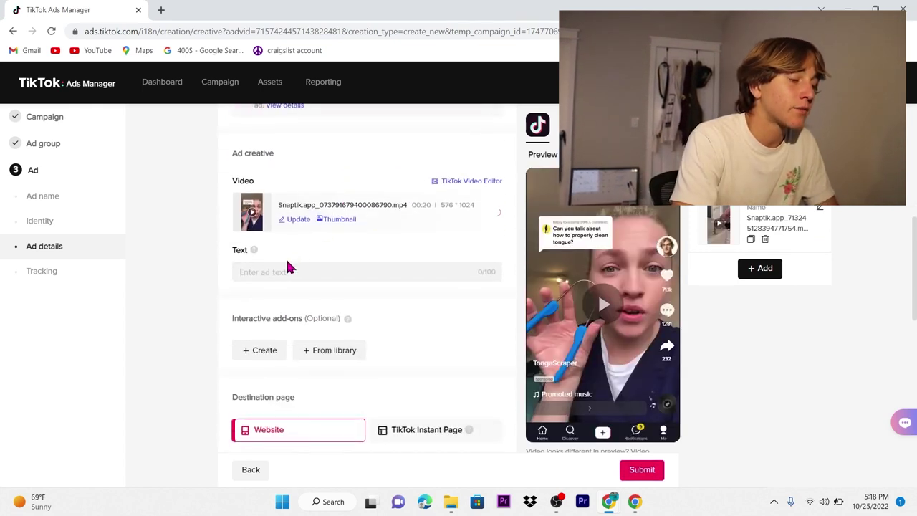
left_click(288, 271)
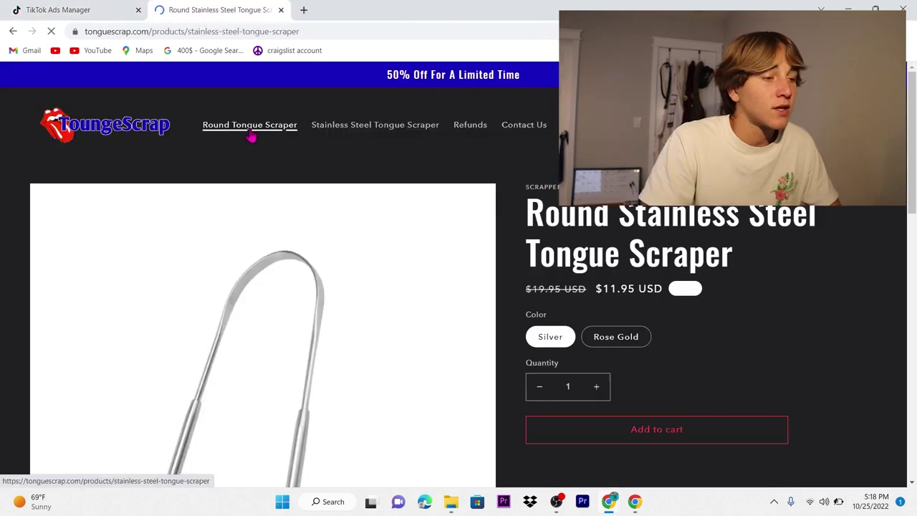
- Paste the tonguescrap.com product page URL and choose a Standard Shop now call to action
scroll(564, 212, "down", 1)
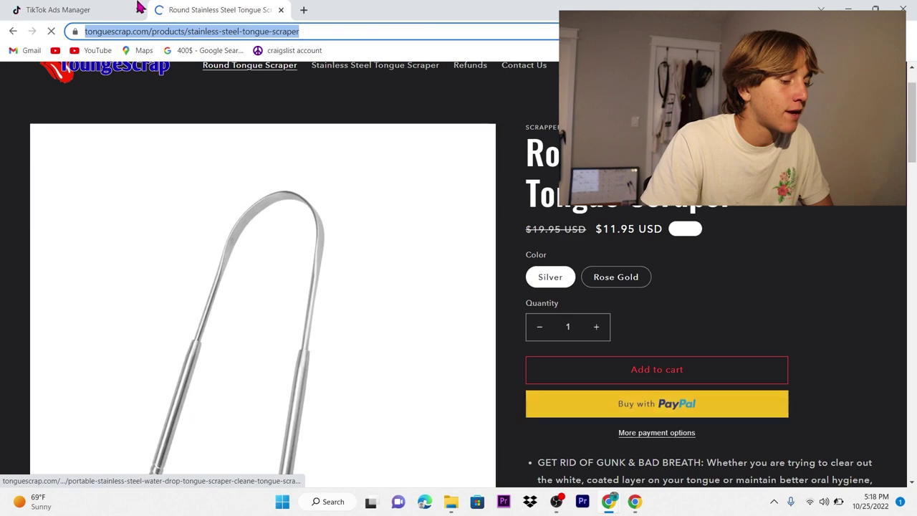
left_click(72, 10)
type("https://tonguescrap.com/products/stainless-steel-tongue-scraper")
scroll(198, 316, "down", 4)
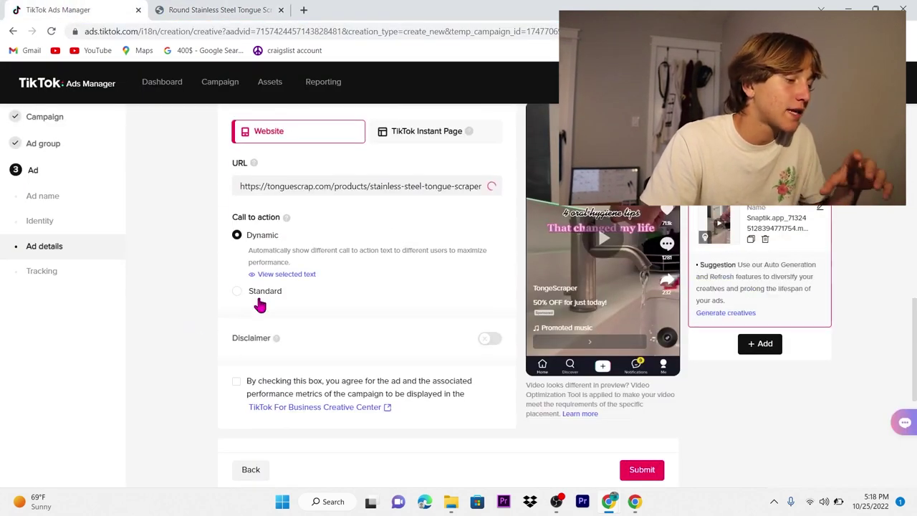
left_click(257, 299)
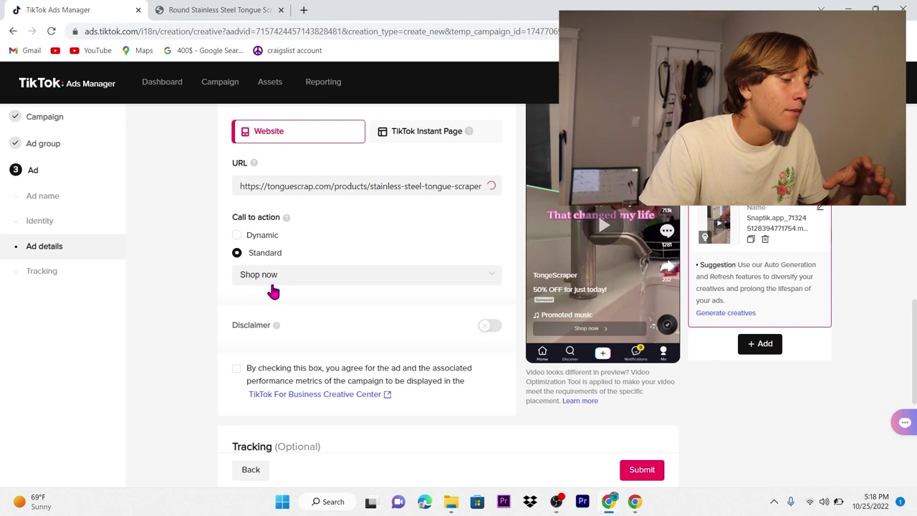
left_click(273, 284)
scroll(269, 385, "down", 5)
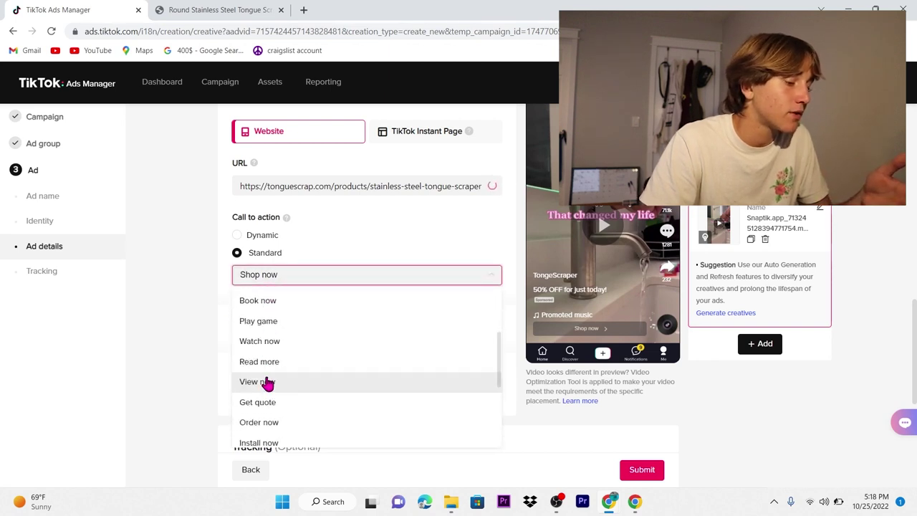